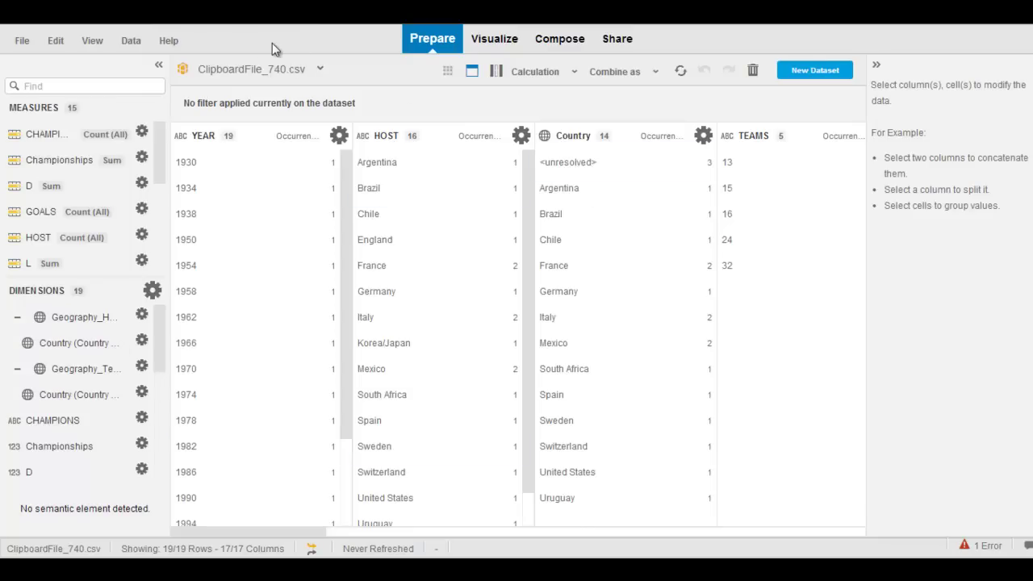
Start adding a new dataset with Add from the Data menu
click(127, 42)
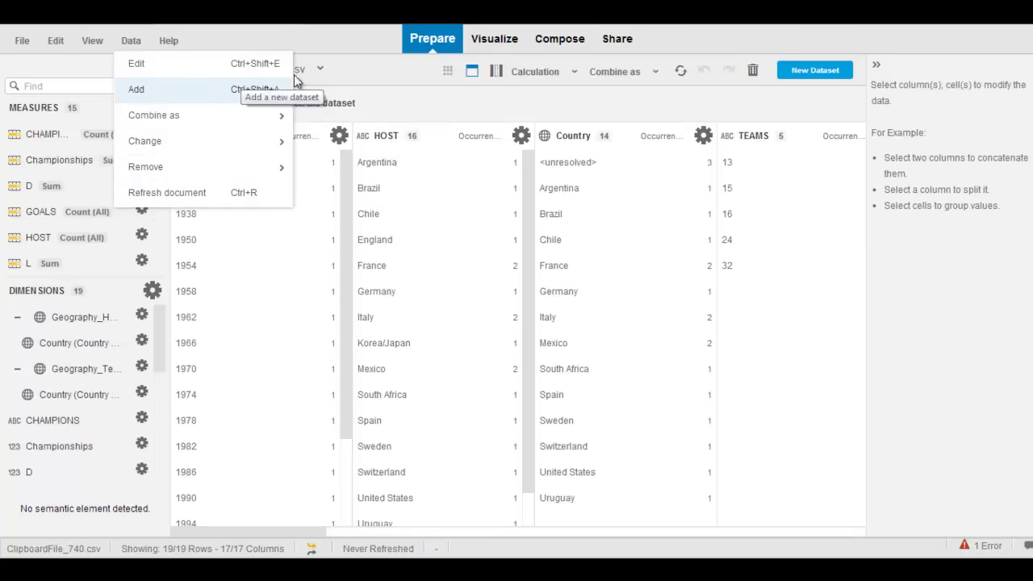
click(230, 89)
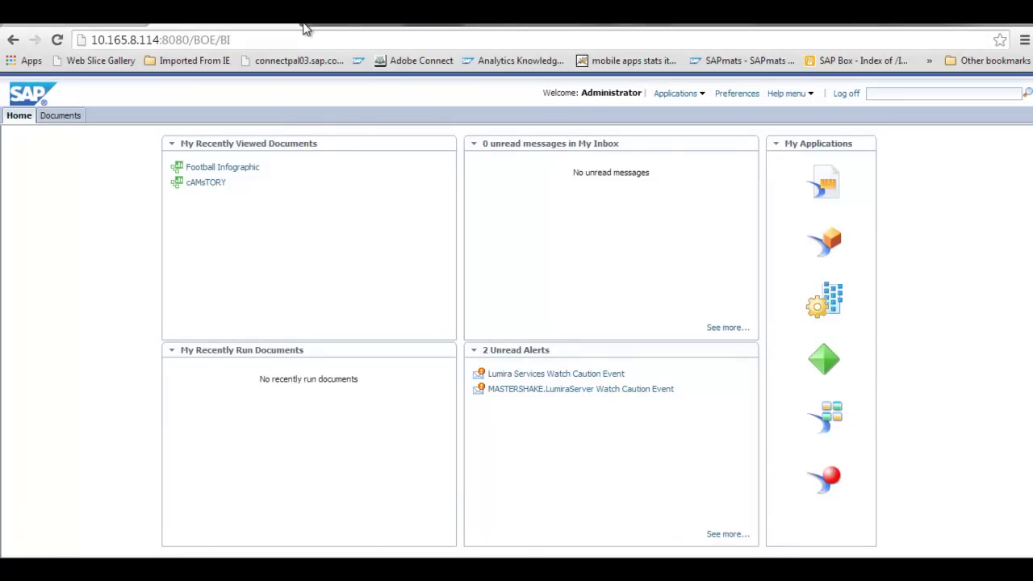
Load planetworldcup.com/STATS/statrecs.html in a new tab and select the Basic World Cup Overview 1930-2010 table
click(306, 25)
text(pla)
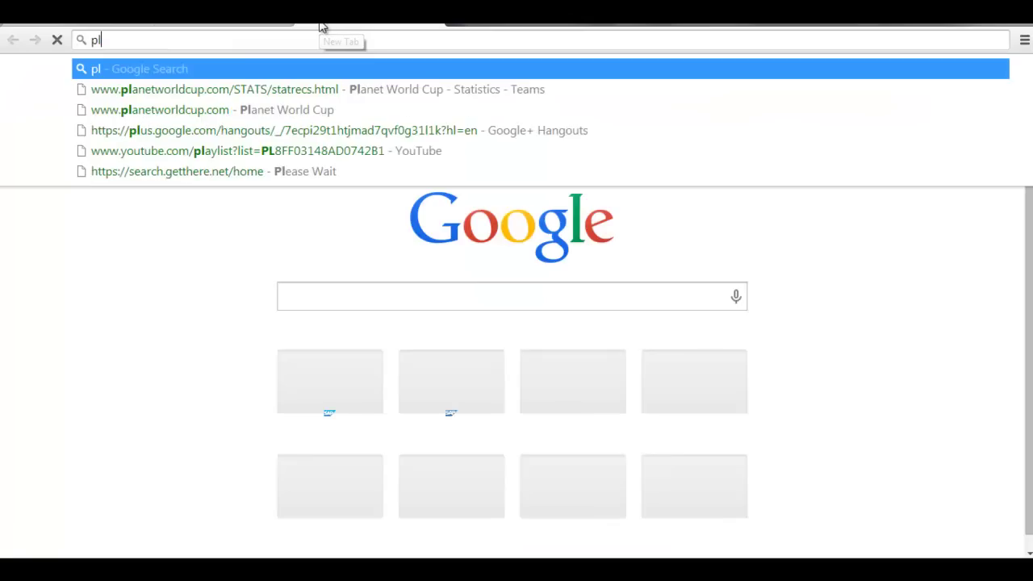
key(Down)
key(Down)
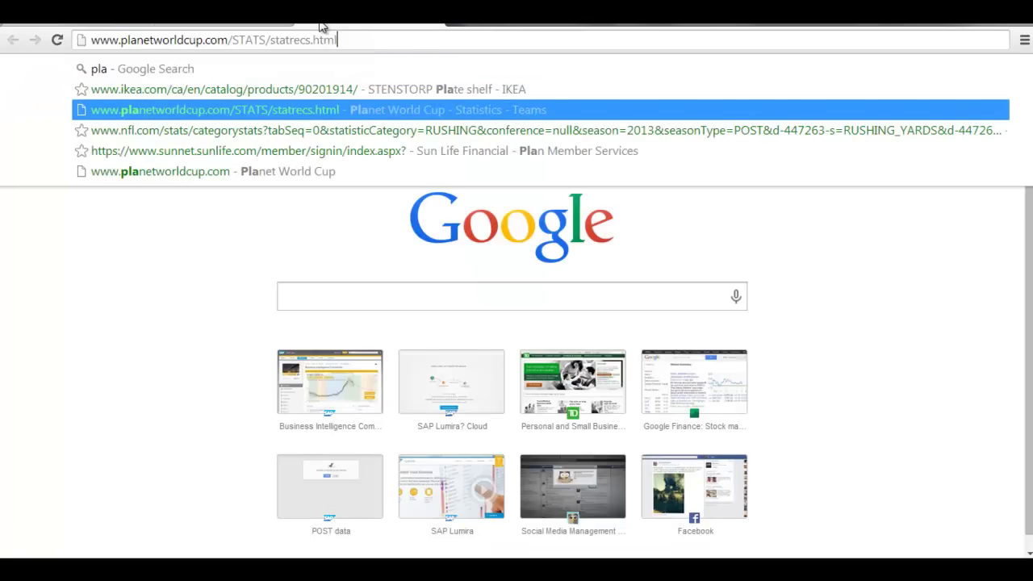
key(Return)
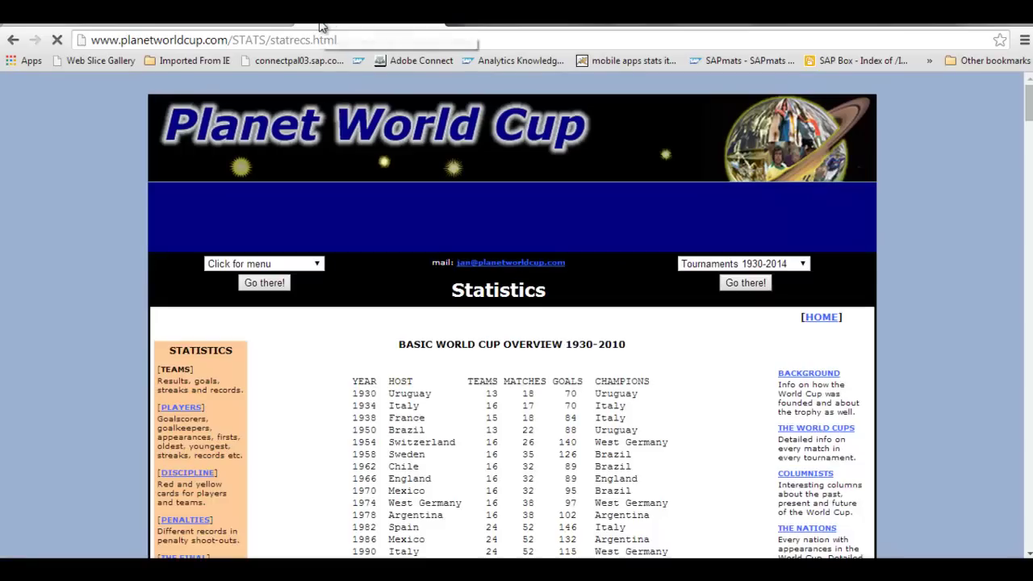
scroll(77, 244, down, 2)
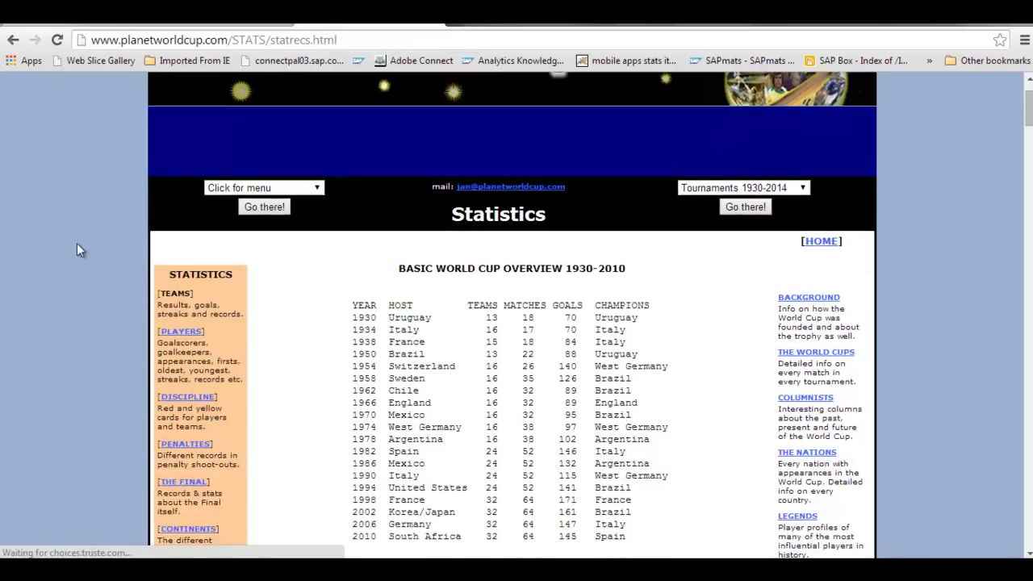
drag(351, 226, 635, 461)
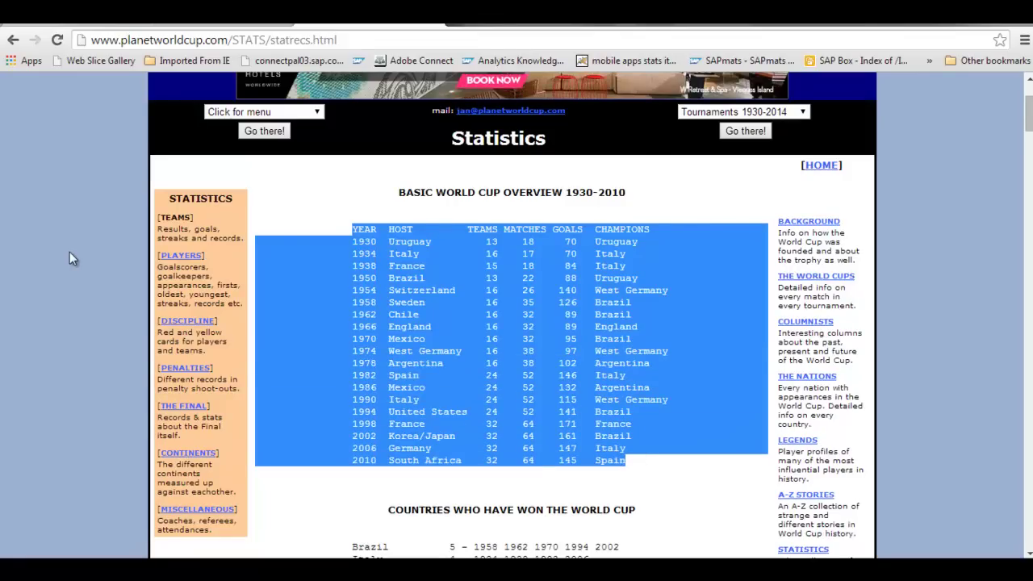
scroll(69, 257, up, 2)
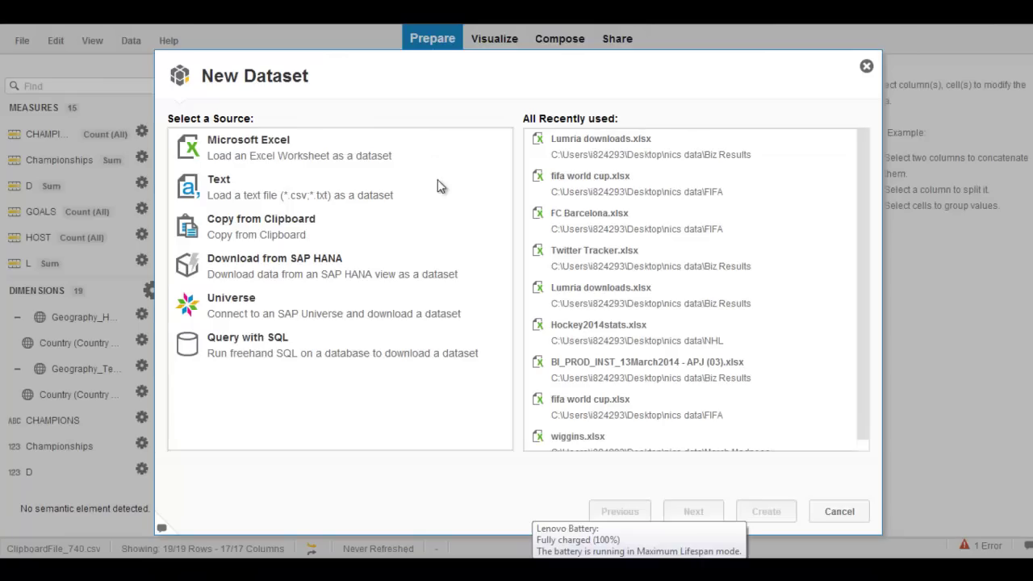
Create dataset ClipboardFile_395.csv from the clipboard table, accepting the whitespace removal
click(232, 232)
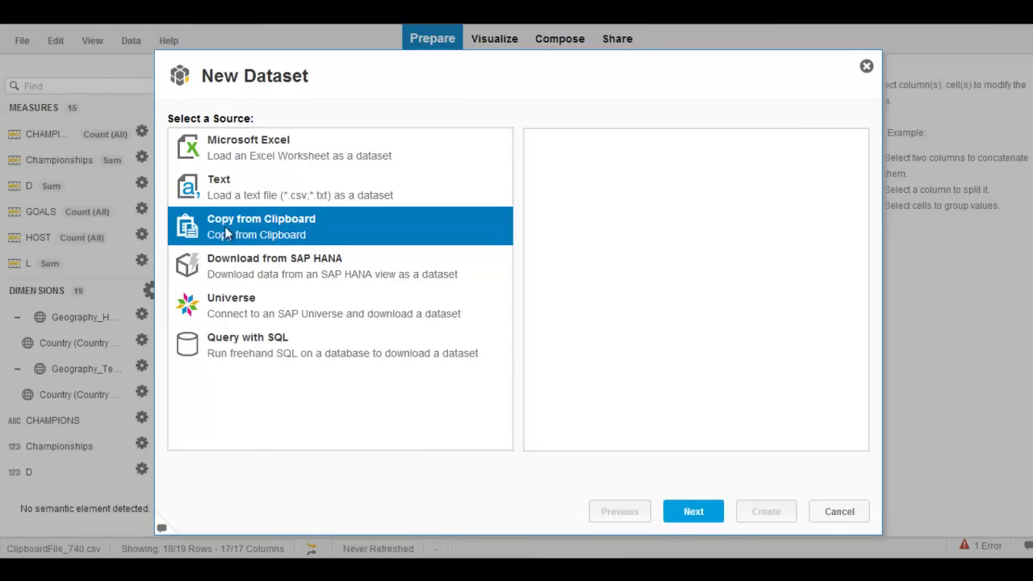
click(692, 518)
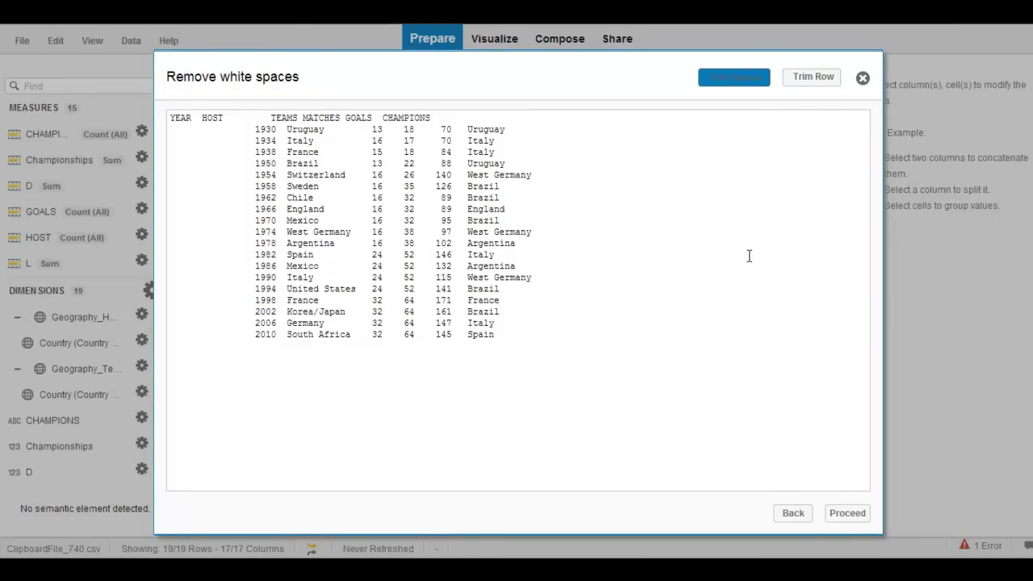
click(848, 514)
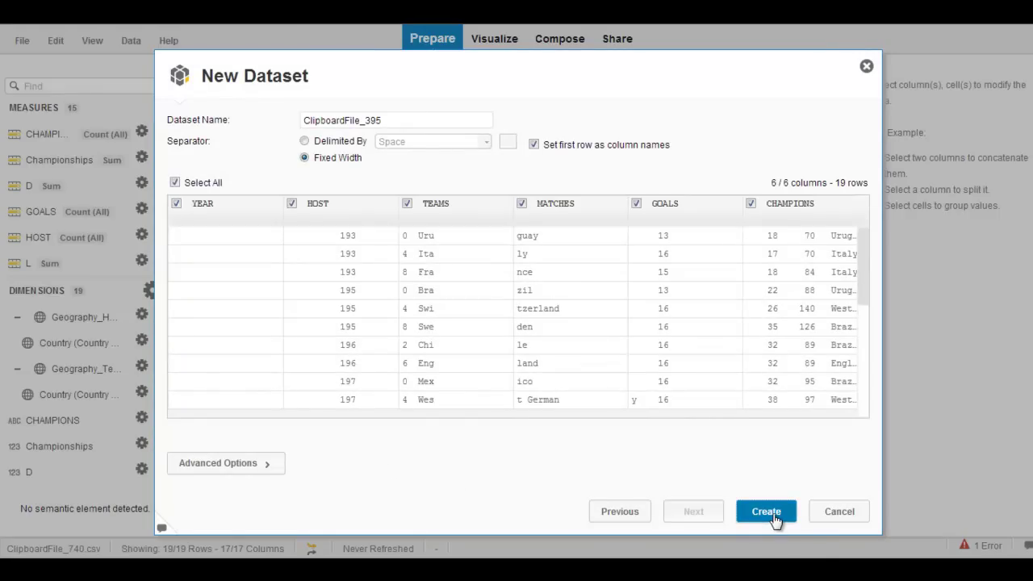
click(771, 514)
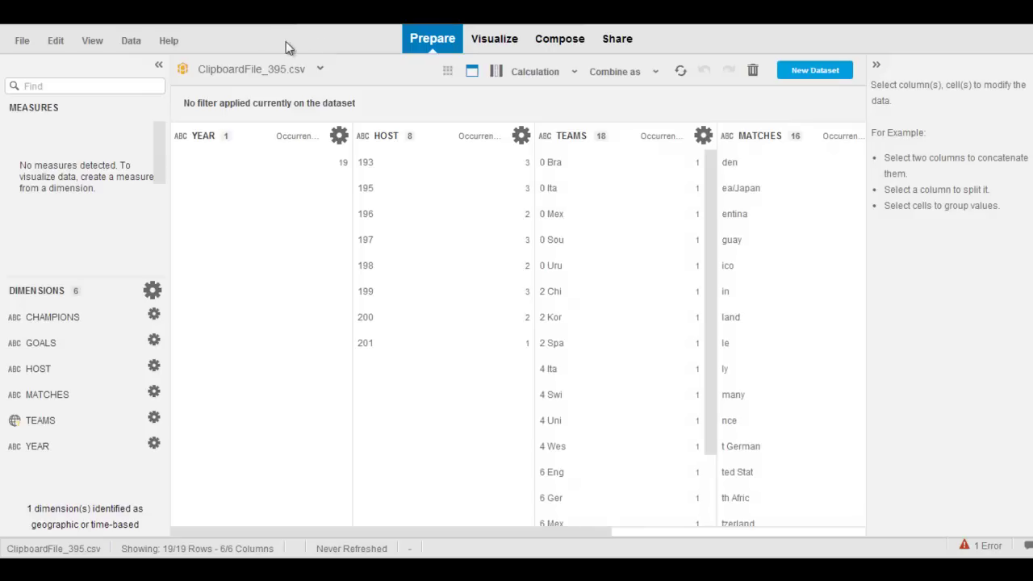
Switch the active dataset back to ClipboardFile_740.csv
click(320, 73)
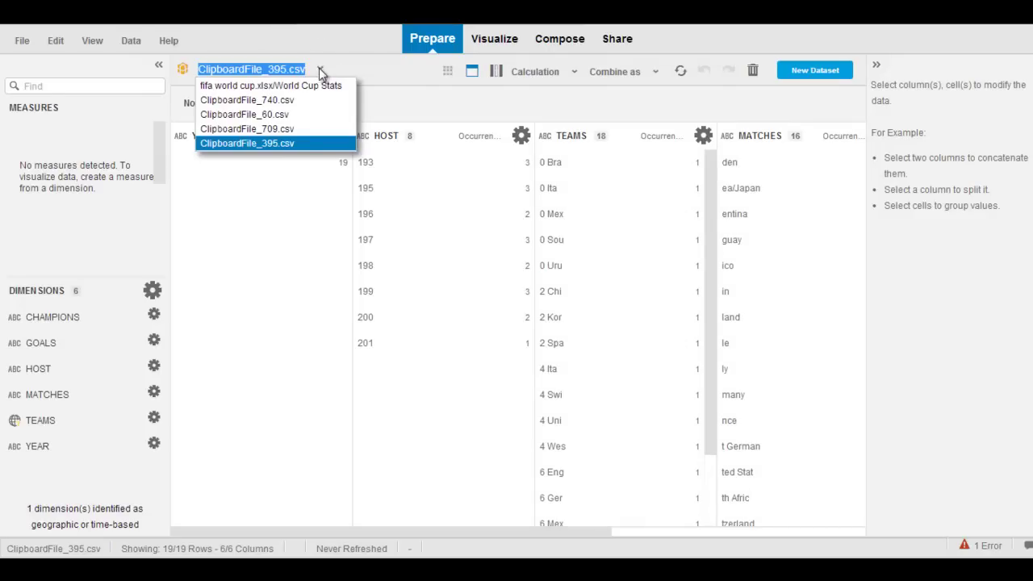
click(267, 100)
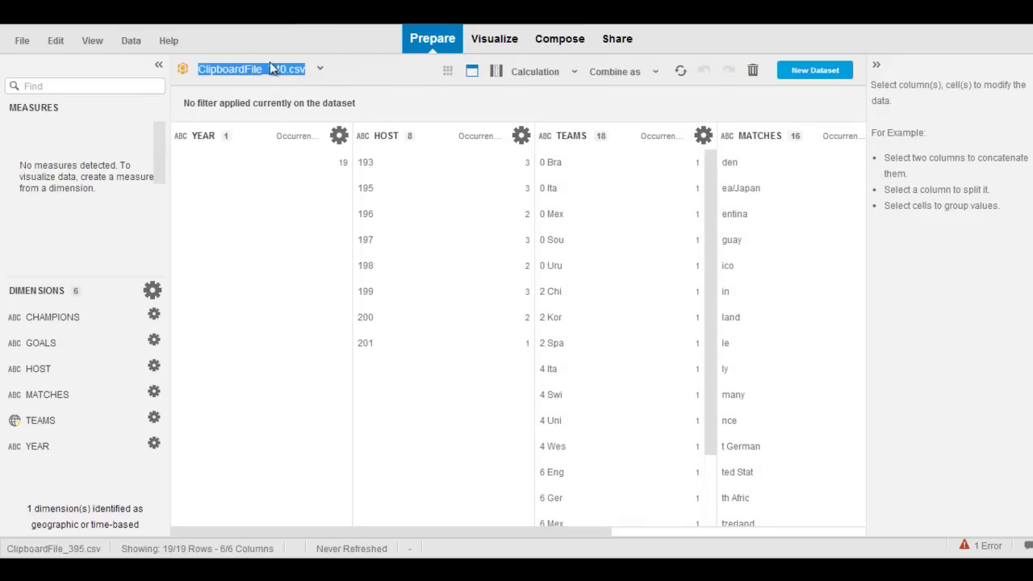
Merge World Cup Stats into ClipboardFile_740.csv using TEAMS matched to Team as the key
click(131, 42)
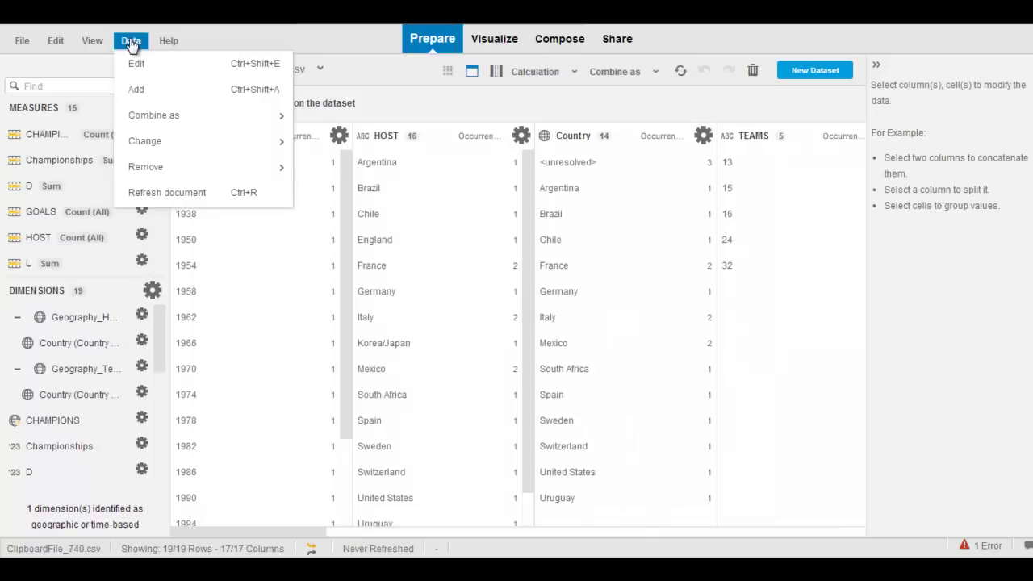
mouse_move(175, 121)
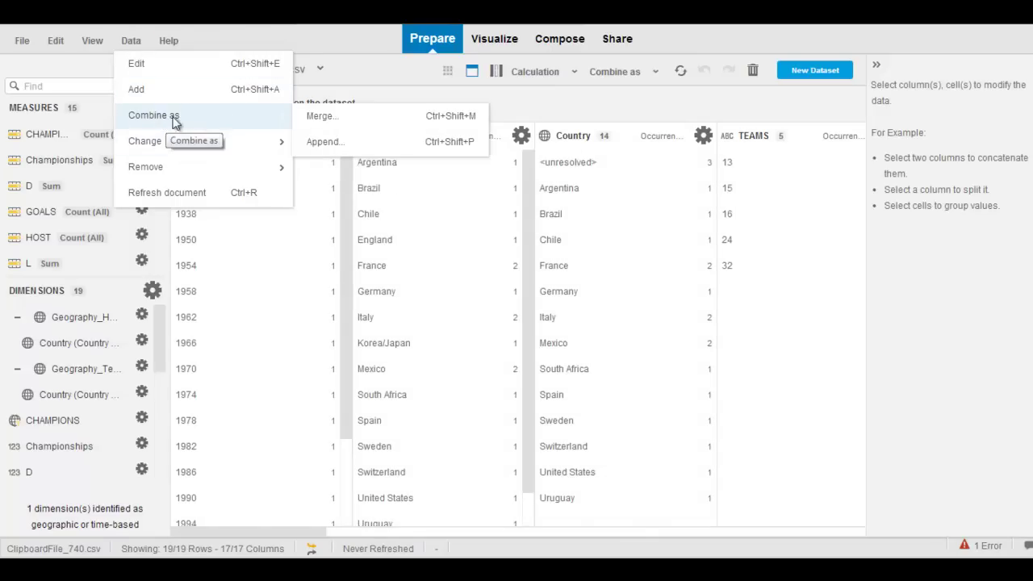
click(320, 118)
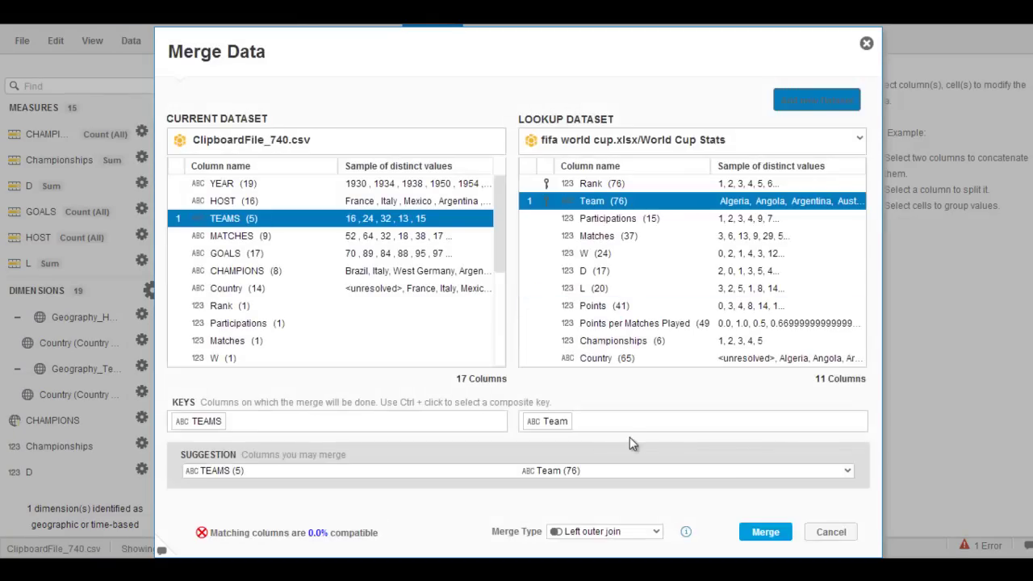
click(850, 476)
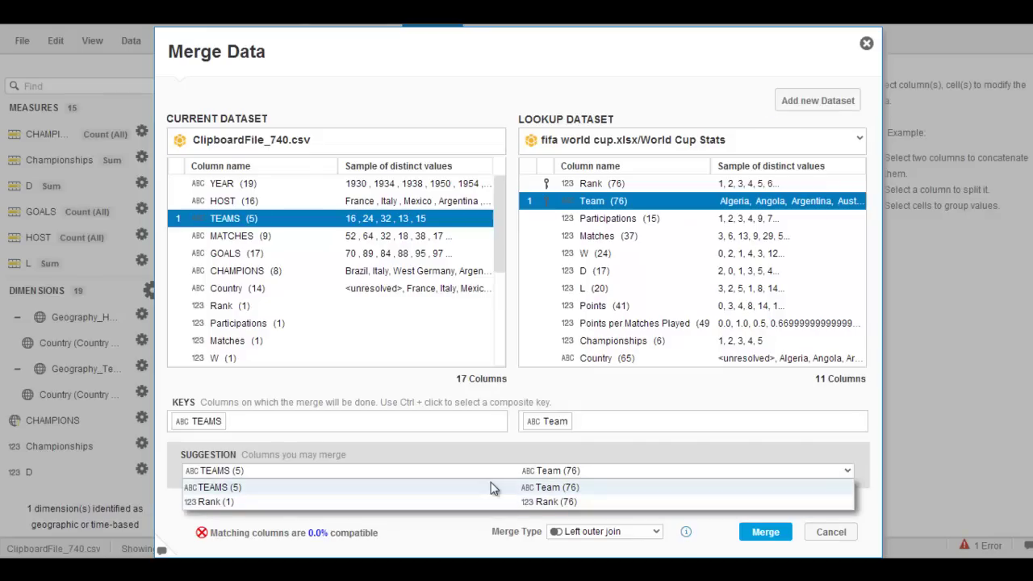
click(494, 489)
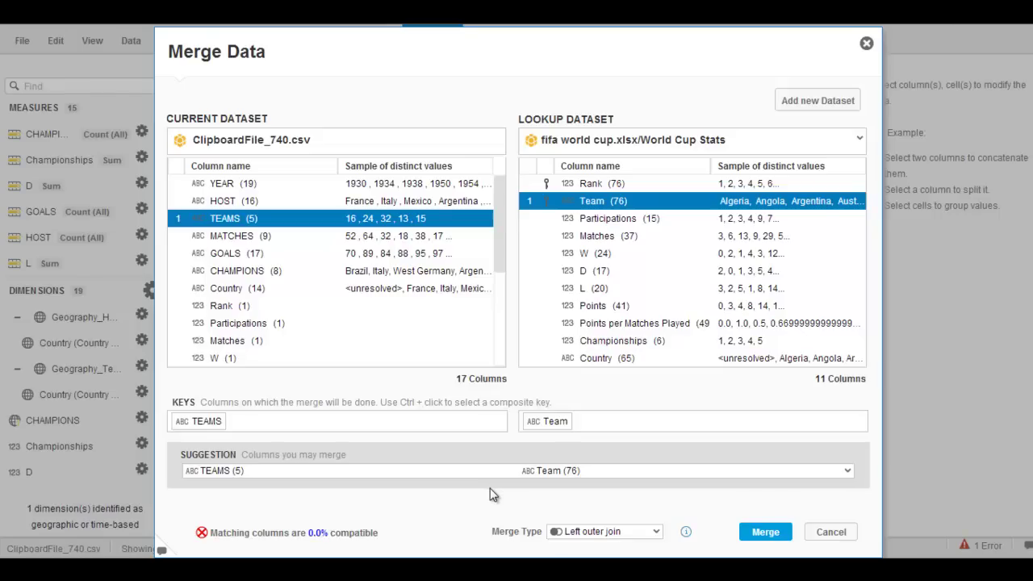
click(767, 535)
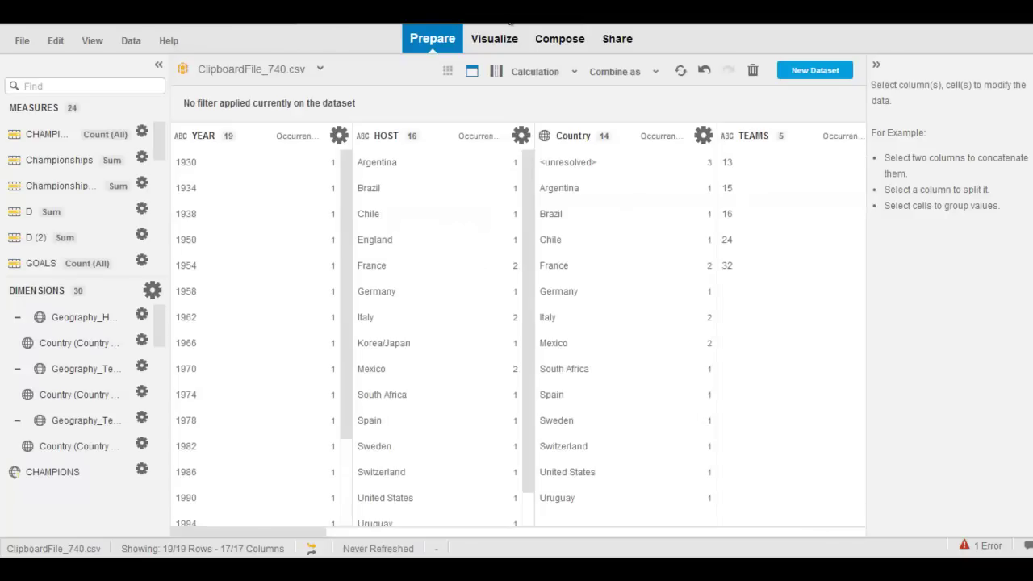
Move to the Visualize view to start charting the merged data
click(499, 42)
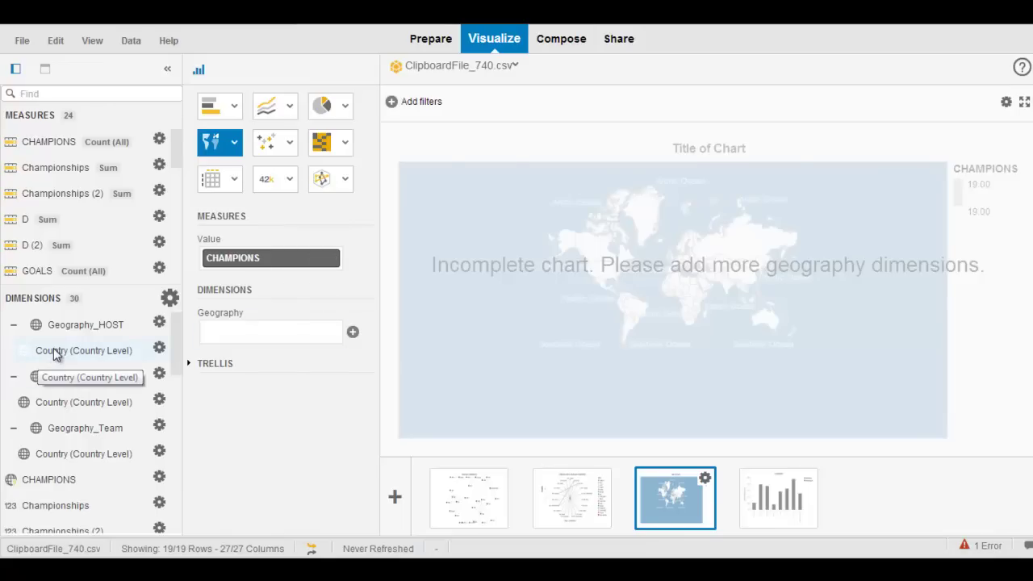
Plot CHAMPIONS by Country on the map and switch to the CHAMPIONS column chart
drag(51, 355, 245, 336)
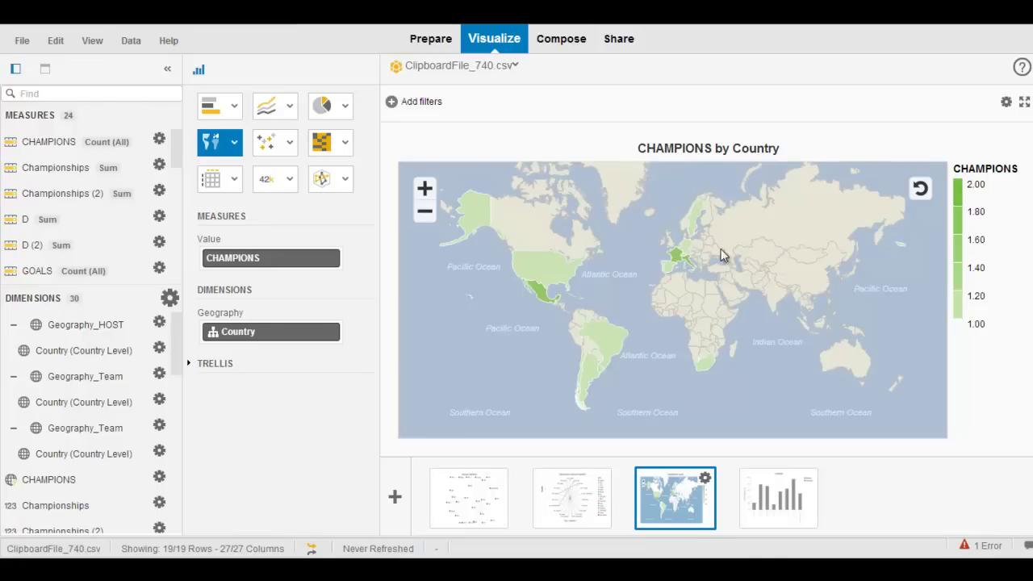
click(774, 500)
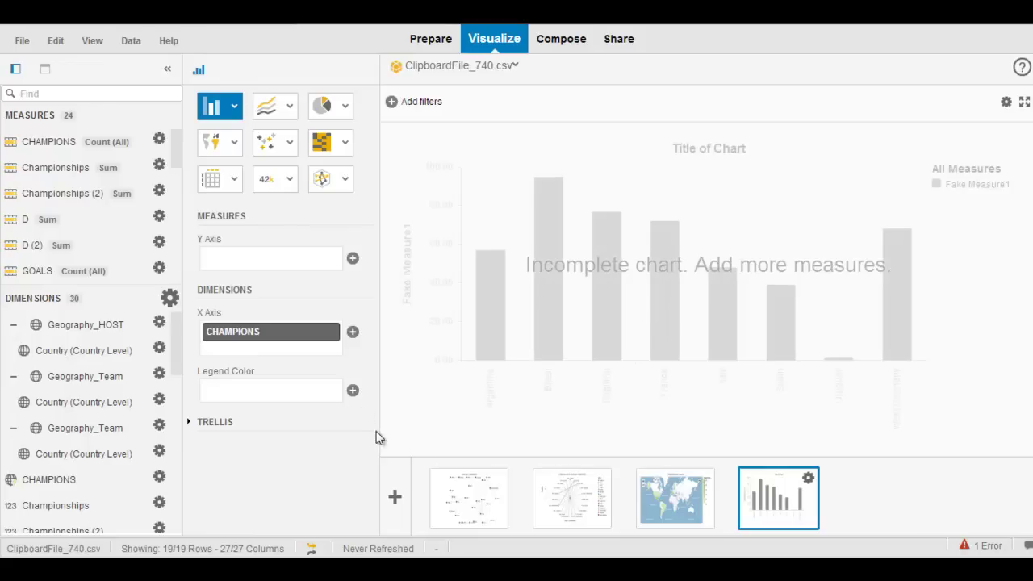
Put GOALS on the column chart's Y axis against CHAMPIONS, then go to Compose
drag(243, 332, 176, 349)
drag(174, 150, 175, 171)
drag(72, 185, 247, 264)
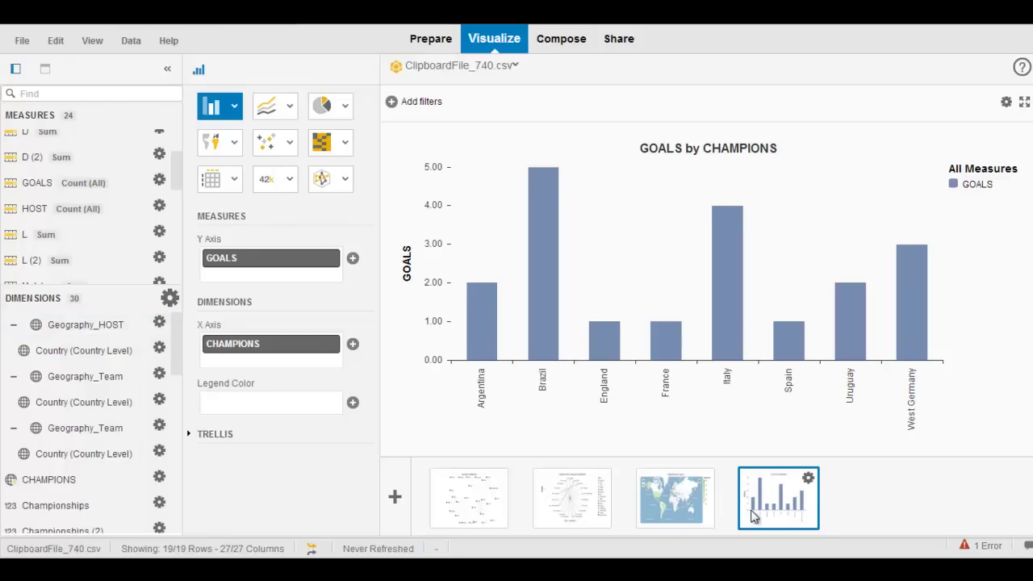
click(565, 42)
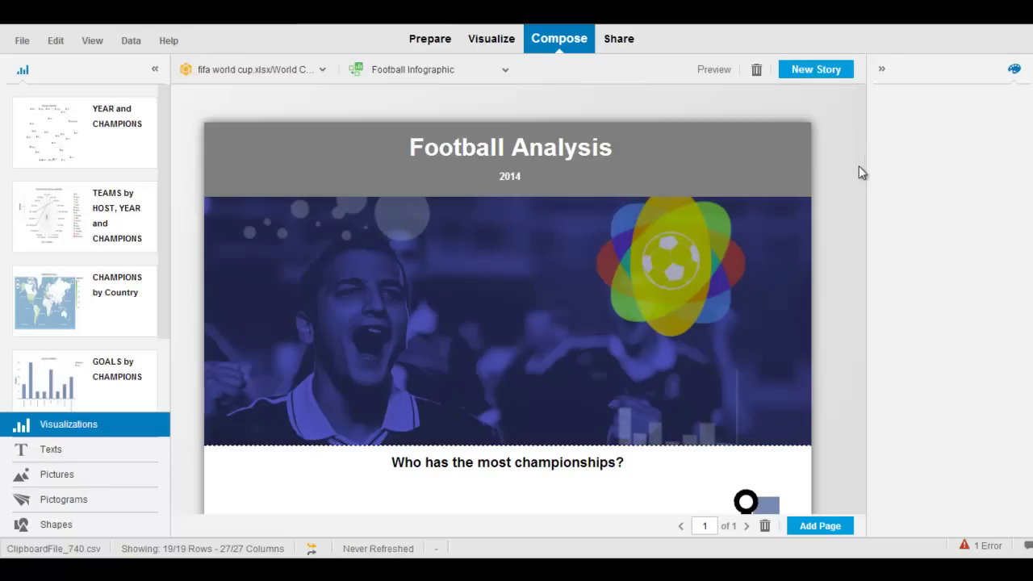
Add the GOALS by CHAMPIONS chart to the story page near the championships block
scroll(865, 191, down, 1)
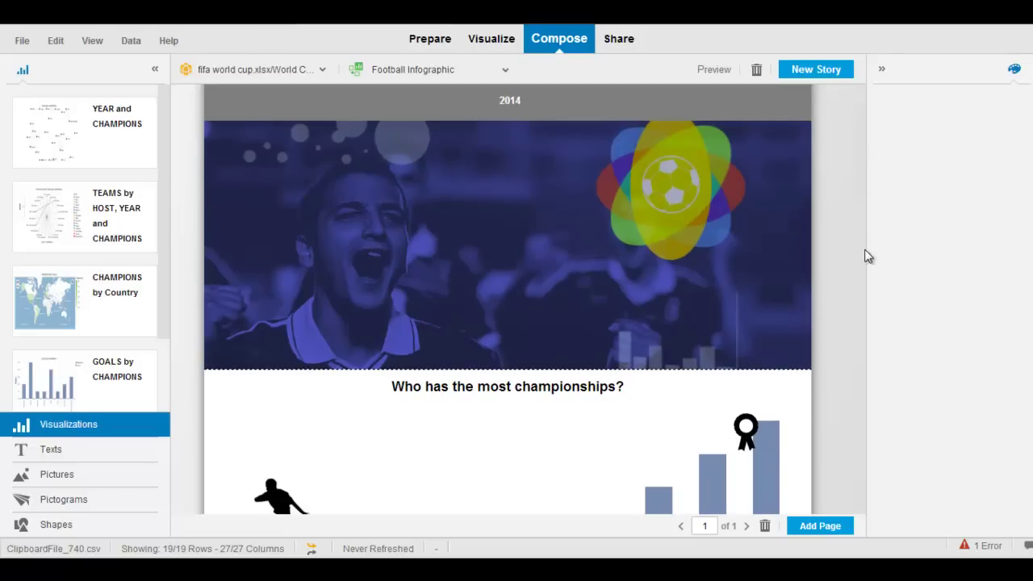
scroll(867, 267, down, 5)
drag(862, 275, 858, 173)
click(521, 288)
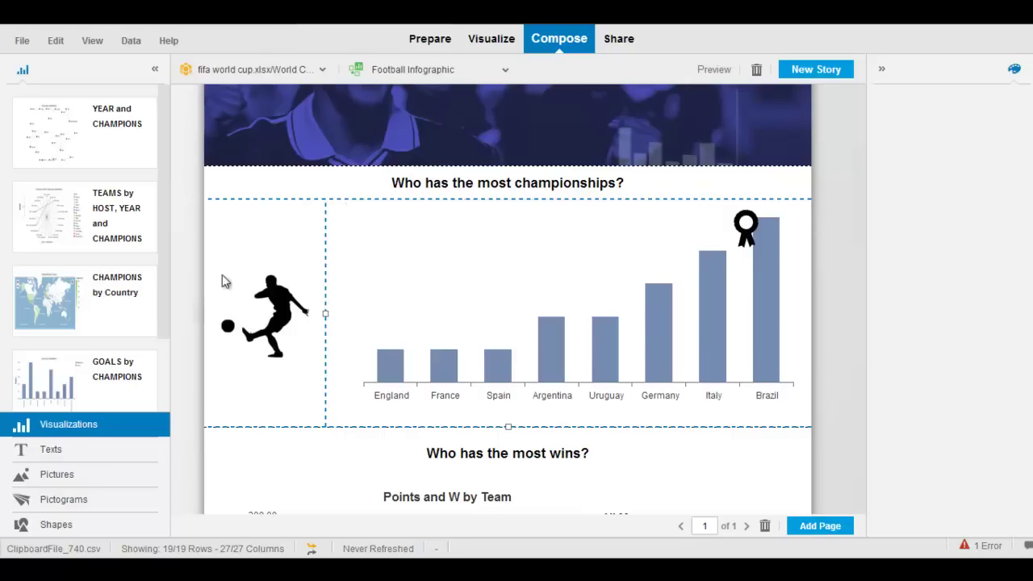
drag(166, 198, 166, 282)
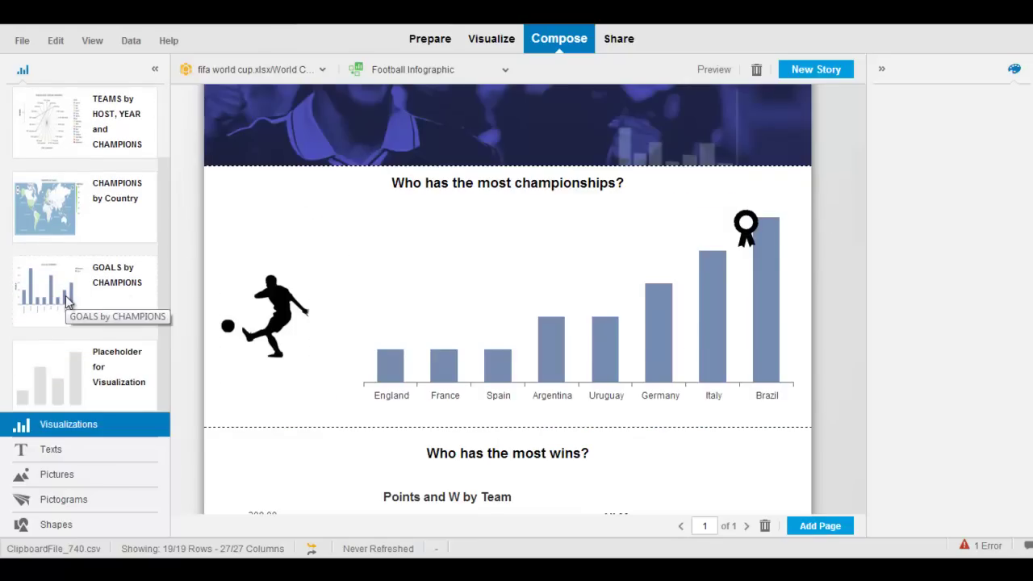
drag(59, 288, 76, 298)
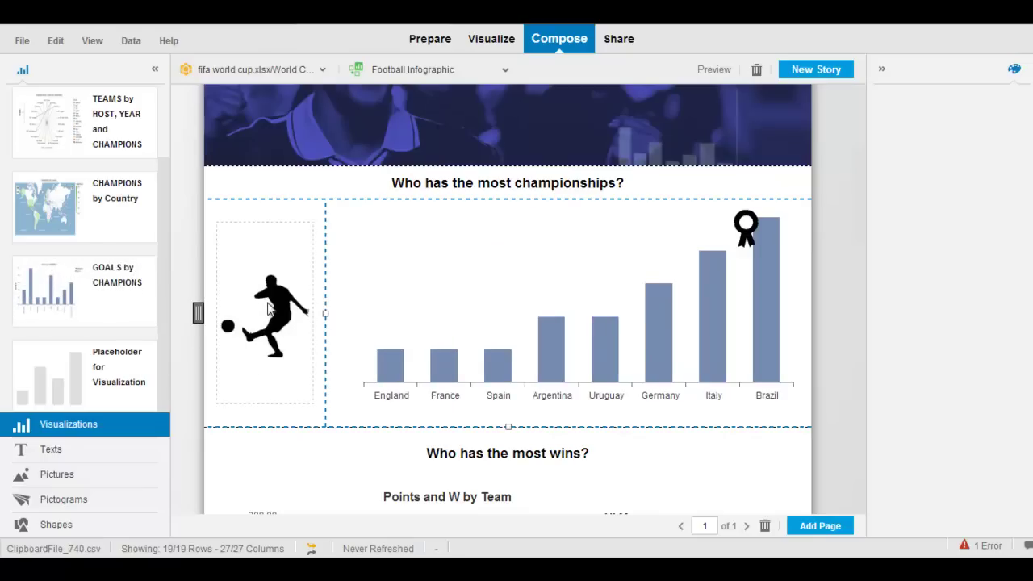
Browse the Pictograms panel, then go to the Share view
click(68, 502)
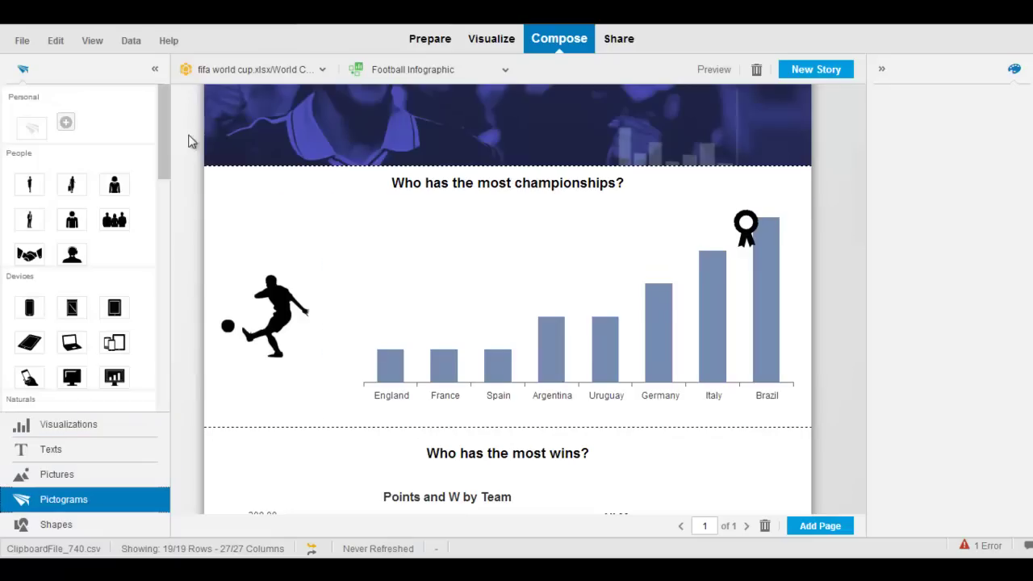
drag(164, 109, 163, 179)
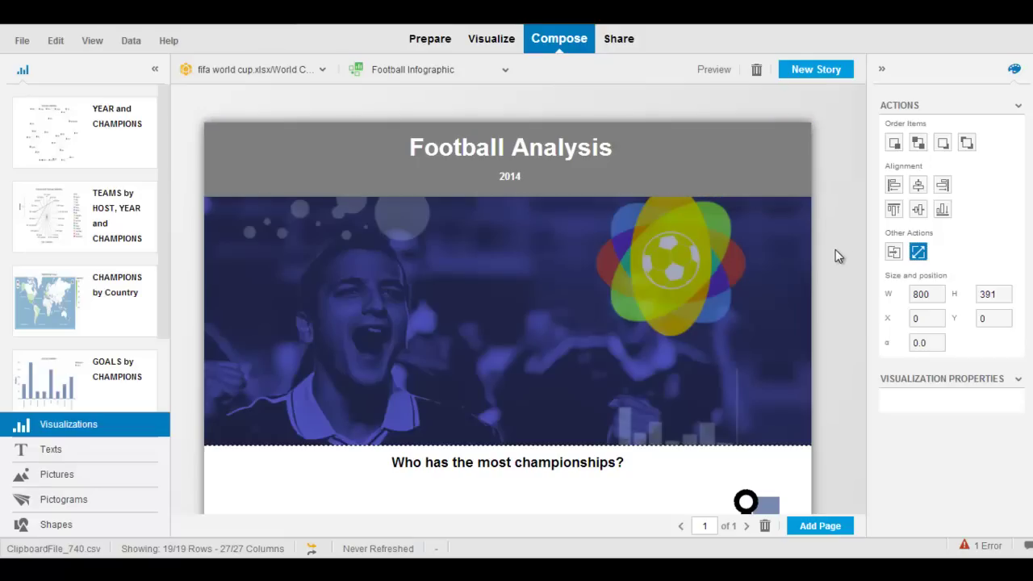
click(614, 40)
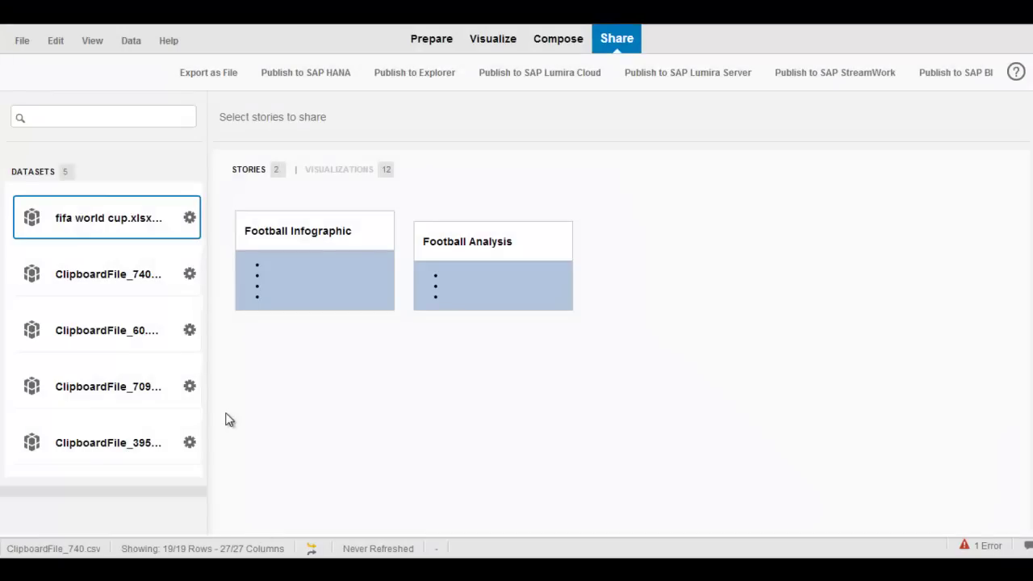
Select the Football Infographic story card for publishing
click(305, 275)
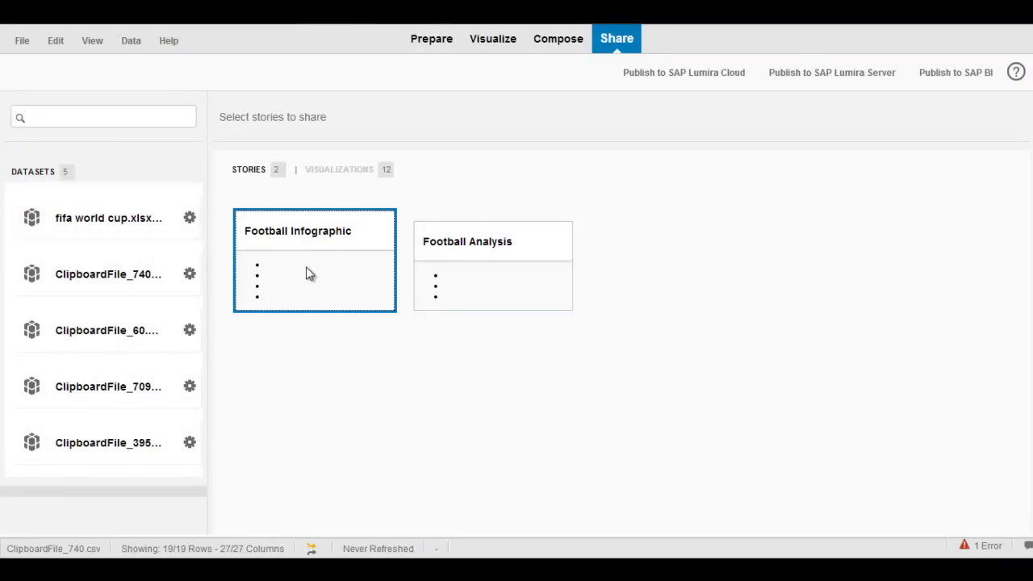